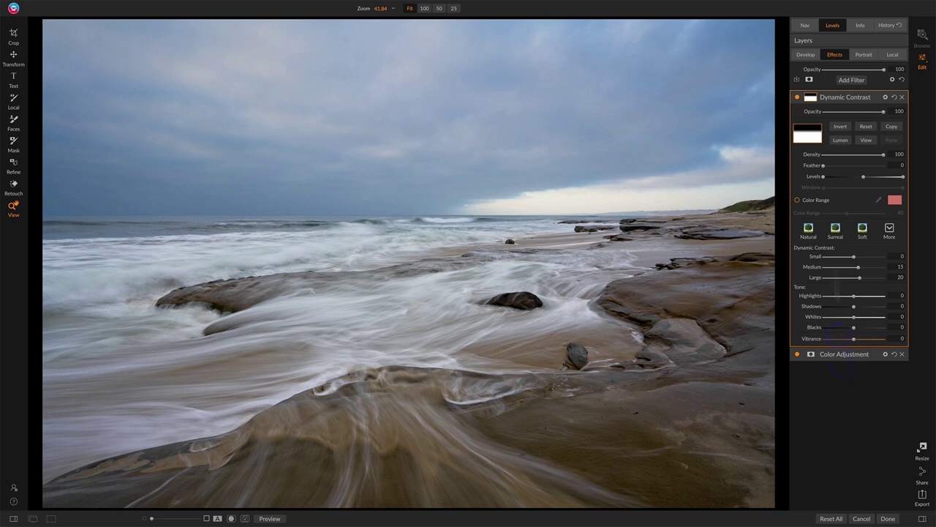
- Collapse Dynamic Contrast and add a Sunshine filter with Warmth 11 and Glow 14
{"action": "left_click", "coordinate": [876, 99]}
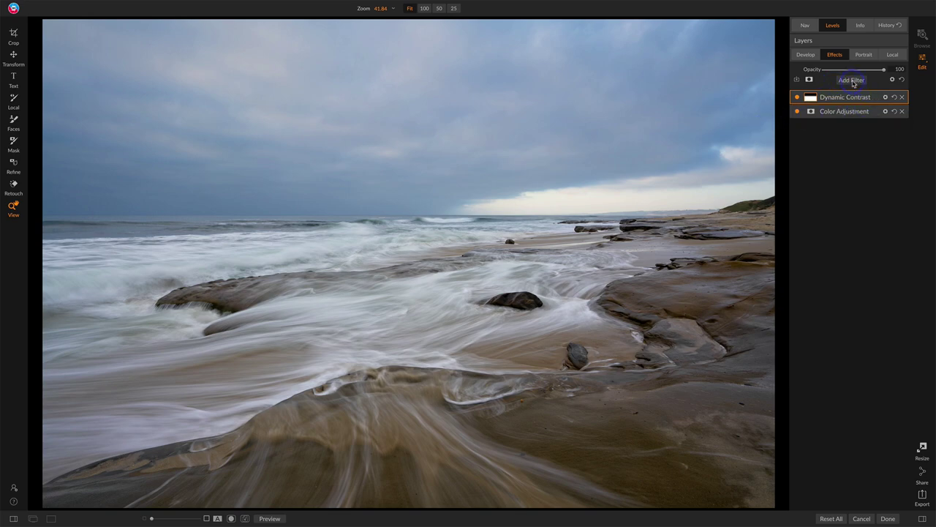
{"action": "left_click", "coordinate": [852, 80]}
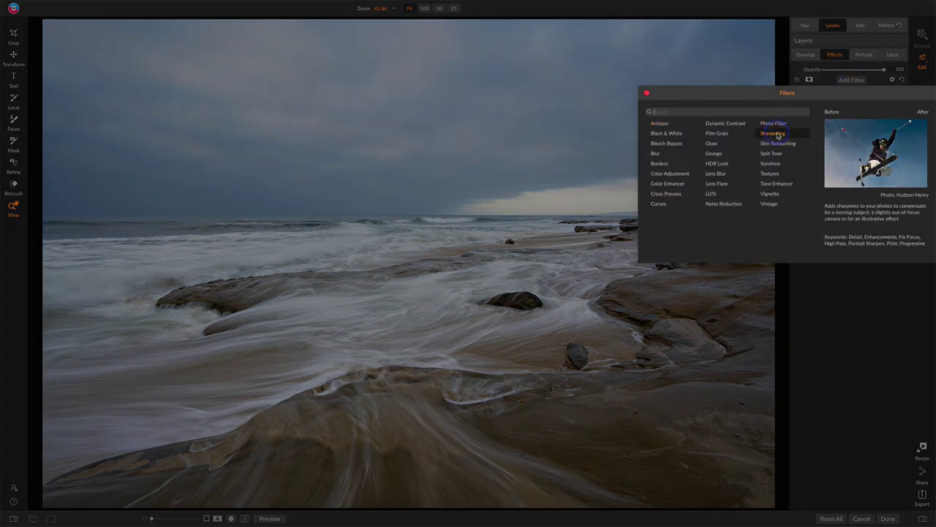
{"action": "left_click", "coordinate": [773, 163]}
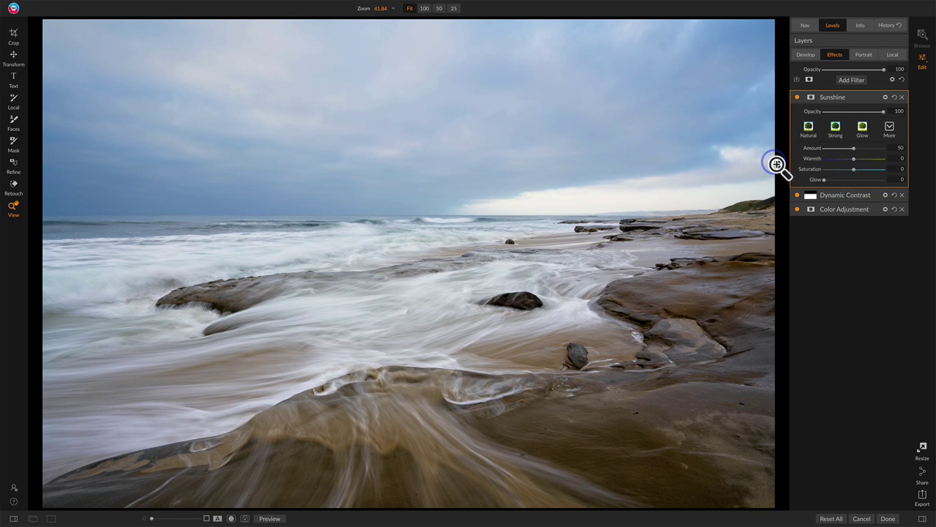
{"action": "left_click", "coordinate": [827, 302]}
{"action": "left_click", "coordinate": [853, 159]}
{"action": "left_click", "coordinate": [825, 180]}
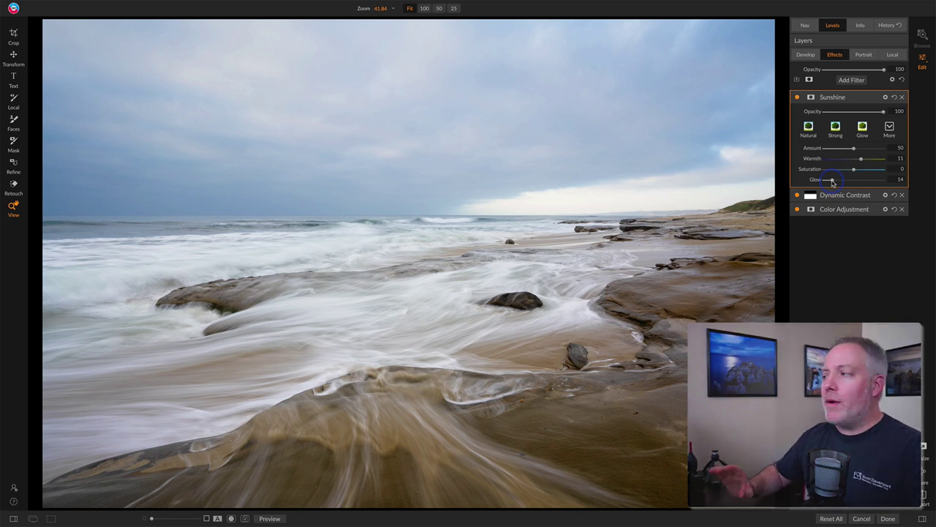
- Turn the Sunshine mask into a Lumen luminosity mask and set Glow to 27
{"action": "left_click", "coordinate": [811, 100]}
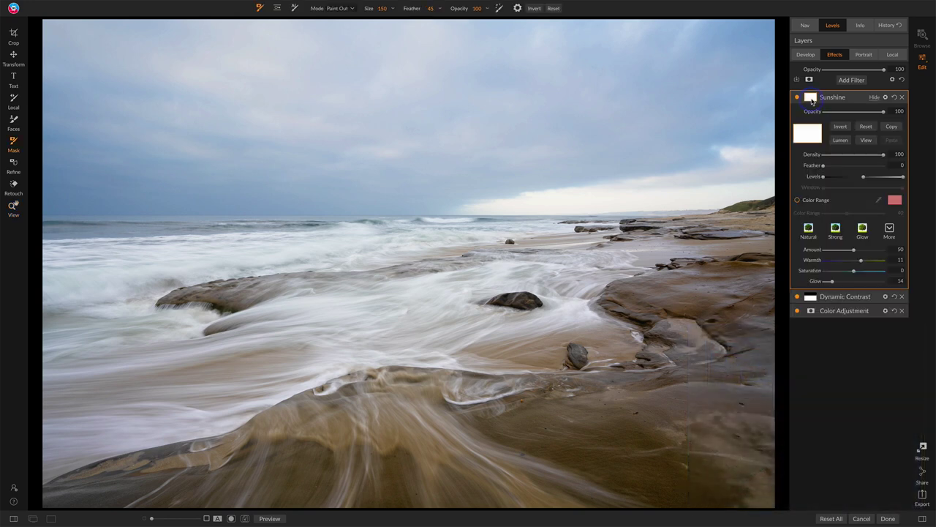
{"action": "left_click", "coordinate": [841, 141]}
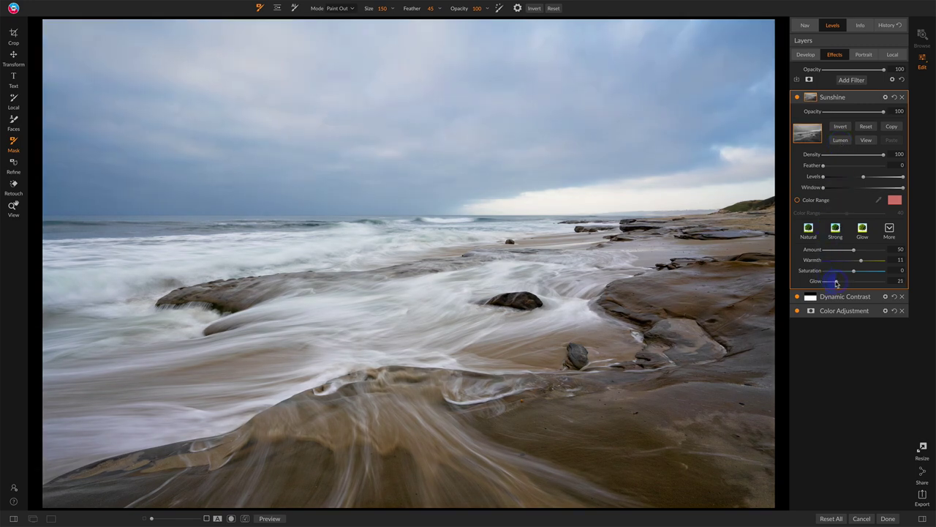
{"action": "left_click_drag", "start_coordinate": [843, 283], "coordinate": [837, 283]}
{"action": "left_click_drag", "start_coordinate": [831, 282], "coordinate": [838, 284]}
- Show the Sunshine mask in Grayscale view mode and lower its Density to about 85
{"action": "left_click", "coordinate": [866, 141]}
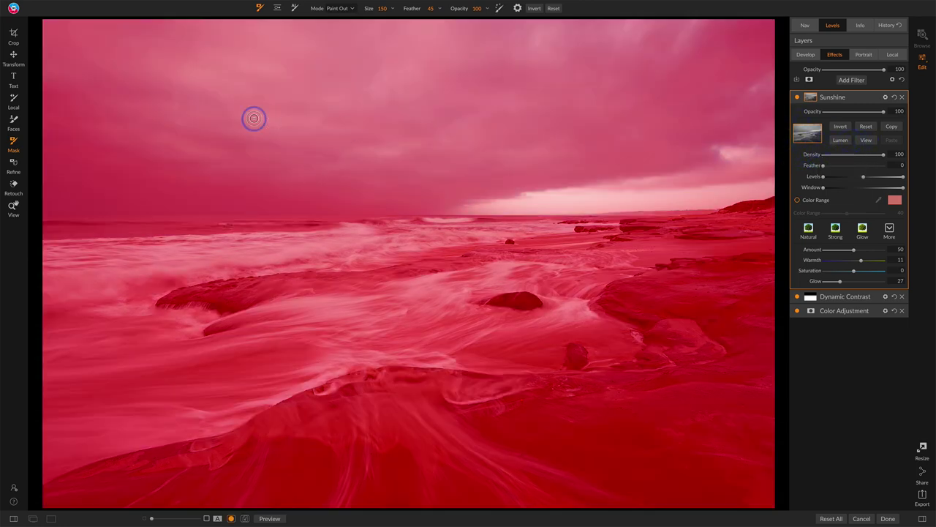
{"action": "left_click", "coordinate": [196, 5]}
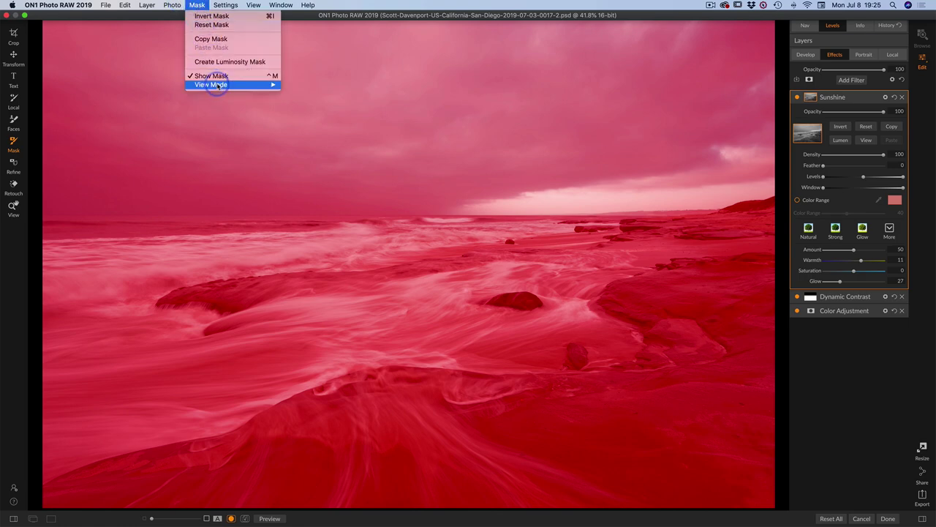
{"action": "mouse_move", "coordinate": [241, 84]}
{"action": "left_click", "coordinate": [299, 94]}
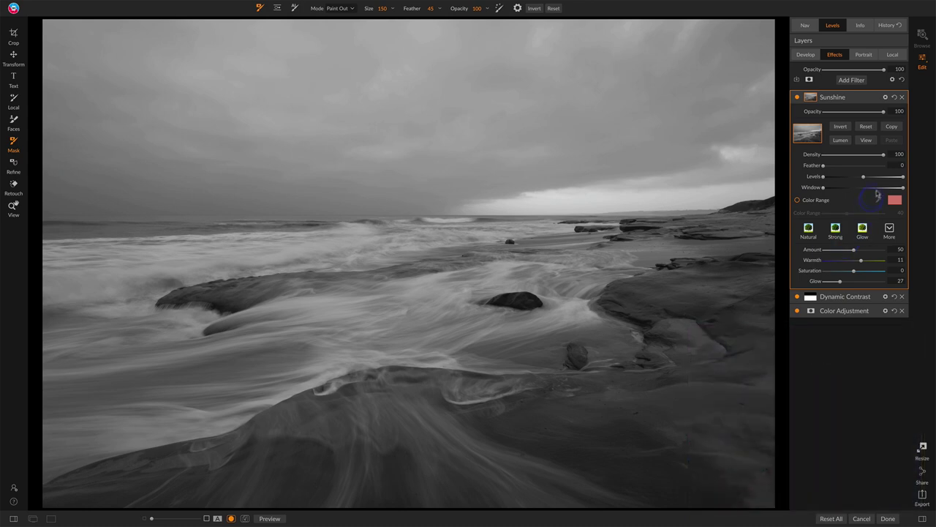
{"action": "left_click_drag", "start_coordinate": [884, 156], "coordinate": [866, 155]}
- Exit mask view, set mask Density to 80 and Glow to 31, then compare Sunshine off and on
{"action": "left_click", "coordinate": [867, 141]}
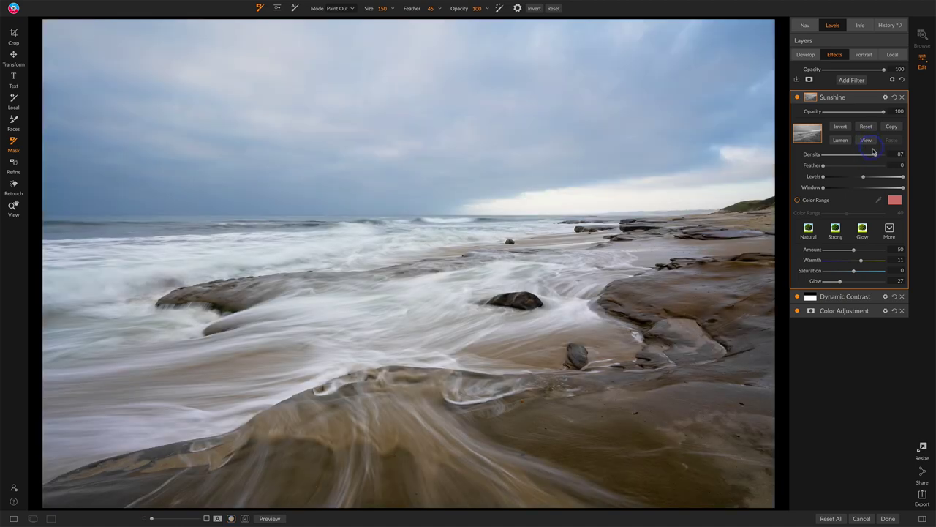
{"action": "mouse_move", "coordinate": [866, 156]}
{"action": "left_mouse_down"}
{"action": "mouse_move", "coordinate": [853, 155]}
{"action": "mouse_move", "coordinate": [869, 155]}
{"action": "left_mouse_up"}
{"action": "left_click_drag", "start_coordinate": [882, 158], "coordinate": [887, 155]}
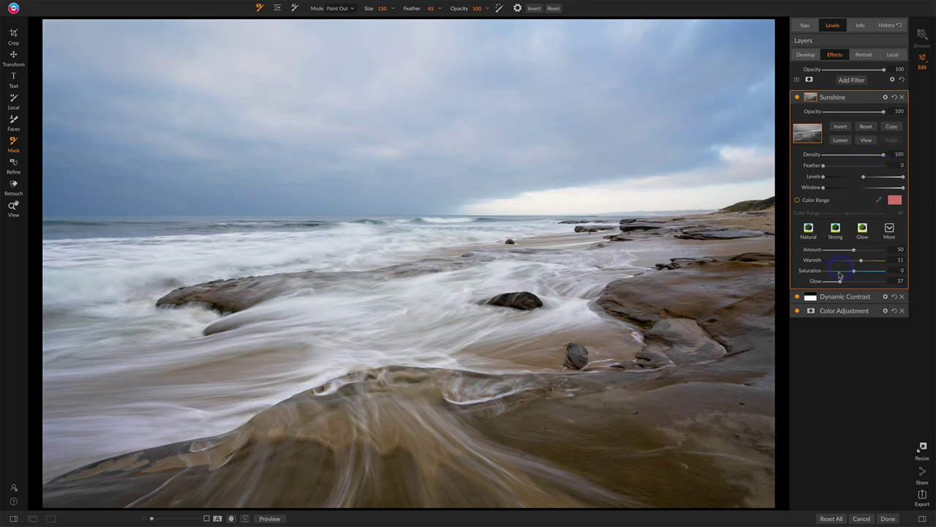
{"action": "left_click_drag", "start_coordinate": [841, 283], "coordinate": [839, 283]}
{"action": "left_click", "coordinate": [885, 157]}
{"action": "left_click_drag", "start_coordinate": [848, 158], "coordinate": [872, 161]}
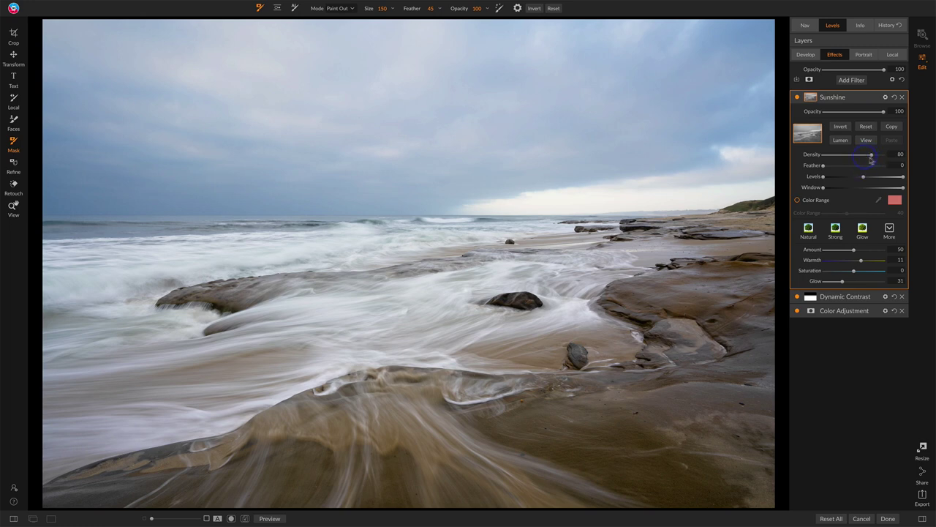
{"action": "left_click", "coordinate": [798, 97]}
{"action": "left_click", "coordinate": [797, 97]}
- Paint out the upper and mid sky with a size 1000, feather 15, opacity 55 brush
{"action": "key", "text": "bracketright"}
{"action": "key", "text": "bracketright"}
{"action": "key", "text": "bracketright"}
{"action": "key", "text": "bracketright"}
{"action": "key", "text": "bracketright"}
{"action": "key", "text": "bracketright"}
{"action": "key", "text": "bracketright"}
{"action": "key", "text": "bracketright"}
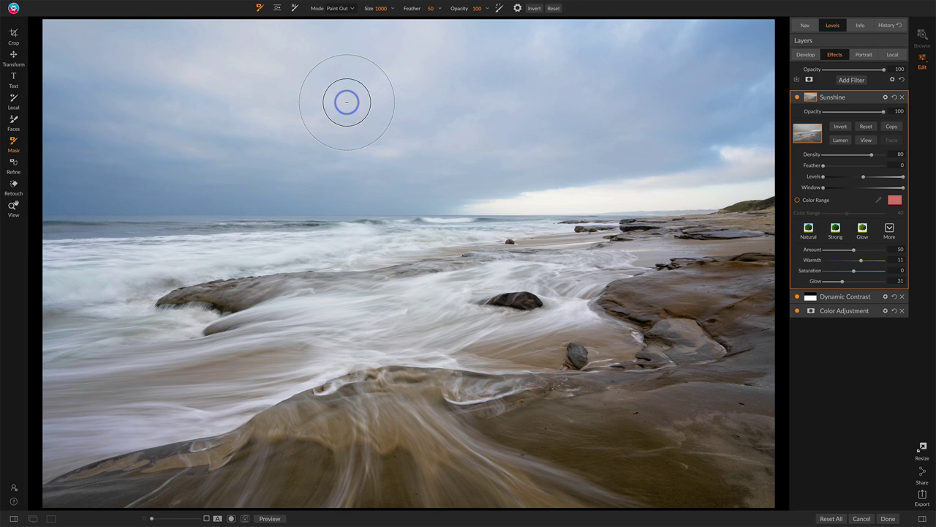
{"action": "key", "text": "shift+bracketleft"}
{"action": "key", "text": "shift+bracketleft"}
{"action": "key", "text": "shift+bracketleft"}
{"action": "key", "text": "shift+bracketleft"}
{"action": "key", "text": "shift+bracketleft"}
{"action": "key", "text": "shift+bracketleft"}
{"action": "key", "text": "shift+bracketleft"}
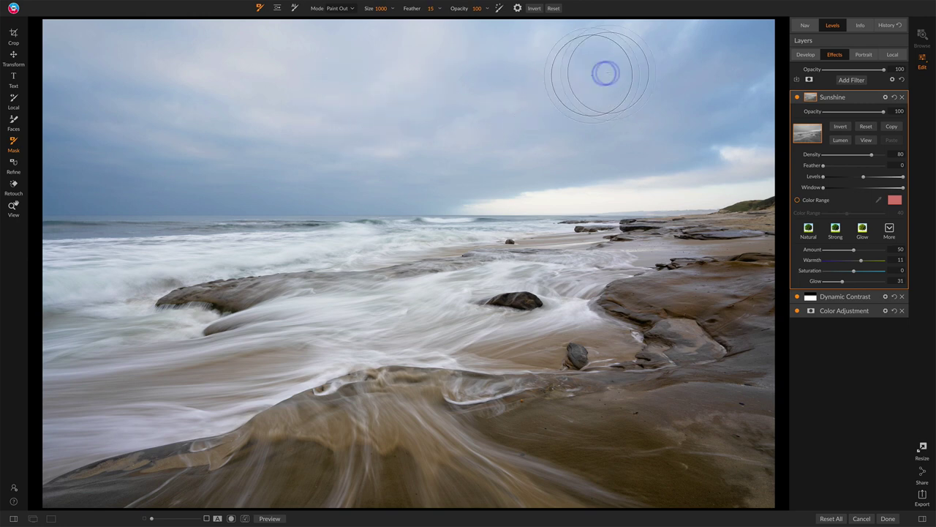
{"action": "left_click_drag", "start_coordinate": [463, 12], "coordinate": [425, 11]}
{"action": "left_click_drag", "start_coordinate": [757, 60], "coordinate": [384, 59]}
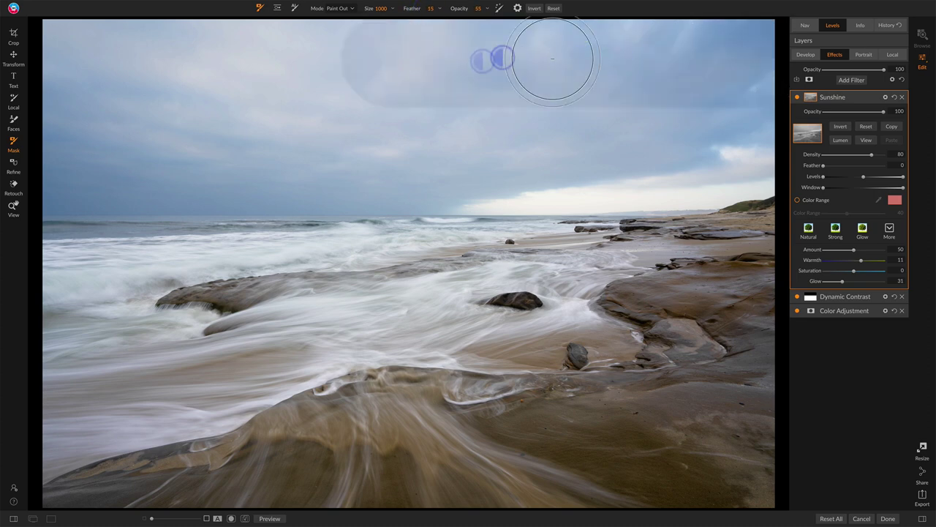
{"action": "mouse_move", "coordinate": [654, 155]}
{"action": "left_mouse_down"}
{"action": "mouse_move", "coordinate": [440, 171]}
{"action": "mouse_move", "coordinate": [298, 140]}
{"action": "mouse_move", "coordinate": [157, 153]}
{"action": "mouse_move", "coordinate": [391, 160]}
{"action": "mouse_move", "coordinate": [352, 168]}
{"action": "mouse_move", "coordinate": [377, 172]}
{"action": "mouse_move", "coordinate": [106, 154]}
{"action": "mouse_move", "coordinate": [217, 151]}
{"action": "mouse_move", "coordinate": [163, 167]}
{"action": "mouse_move", "coordinate": [28, 172]}
{"action": "mouse_move", "coordinate": [48, 51]}
{"action": "mouse_move", "coordinate": [366, 36]}
{"action": "mouse_move", "coordinate": [533, 47]}
{"action": "mouse_move", "coordinate": [66, 81]}
{"action": "mouse_move", "coordinate": [453, 105]}
{"action": "mouse_move", "coordinate": [455, 123]}
{"action": "mouse_move", "coordinate": [594, 125]}
{"action": "mouse_move", "coordinate": [675, 117]}
{"action": "mouse_move", "coordinate": [736, 32]}
{"action": "mouse_move", "coordinate": [674, 30]}
{"action": "mouse_move", "coordinate": [65, 58]}
{"action": "mouse_move", "coordinate": [39, 194]}
{"action": "mouse_move", "coordinate": [358, 184]}
{"action": "mouse_move", "coordinate": [620, 161]}
{"action": "mouse_move", "coordinate": [787, 166]}
{"action": "left_mouse_up"}
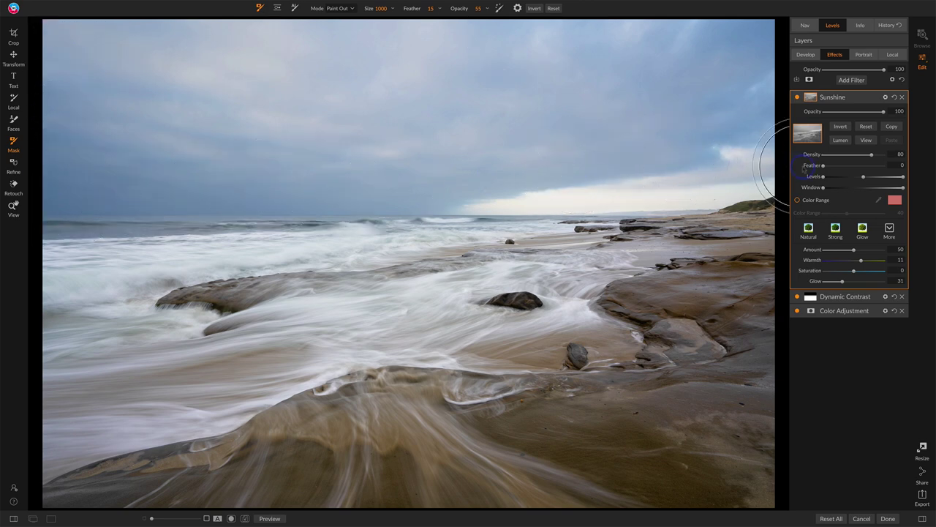